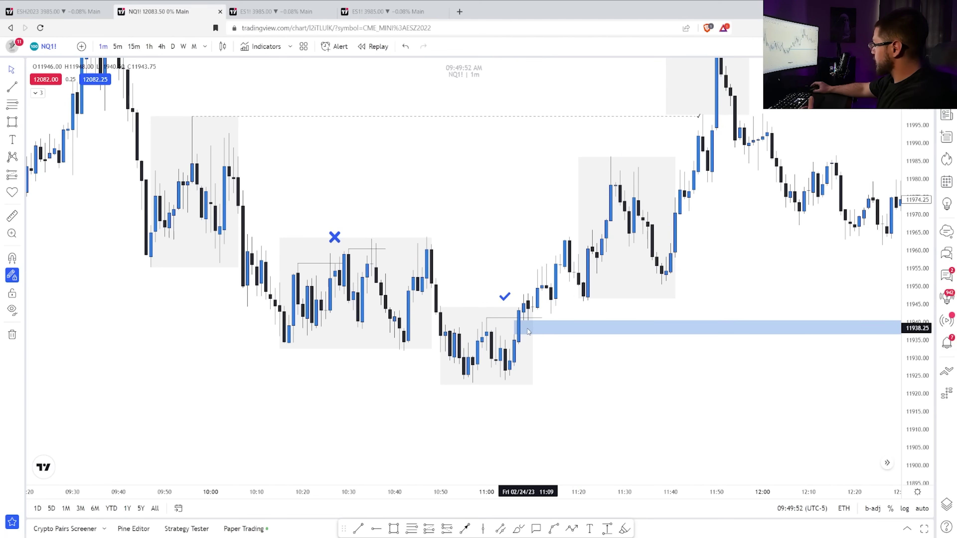
- Place a long position on the NQ1! chart at 11:08 with entry at 11943.50 and stop at 11923.00
left_click(516, 327)
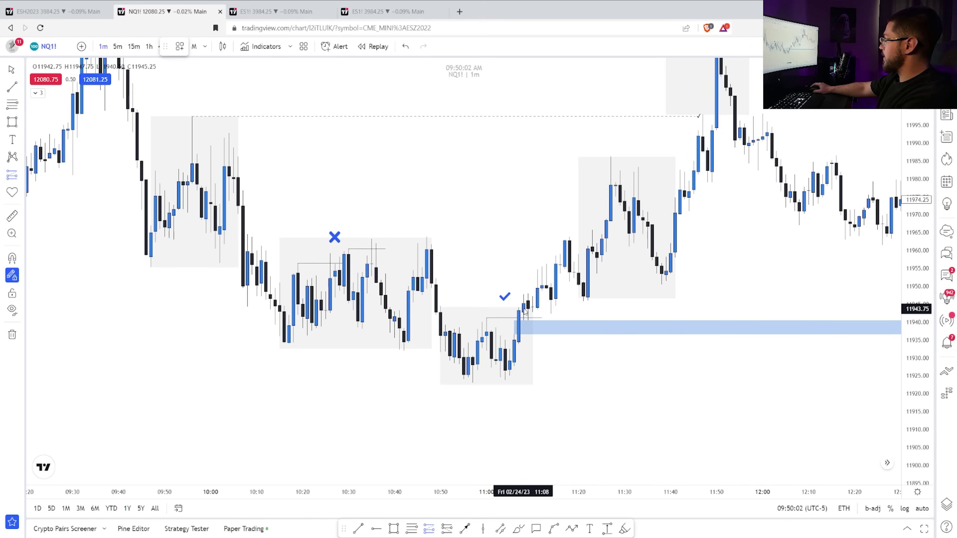
left_click(525, 310)
left_click_drag(523, 391, 475, 383)
mouse_move(524, 307)
left_mouse_down()
mouse_move(524, 323)
mouse_move(524, 310)
left_mouse_up()
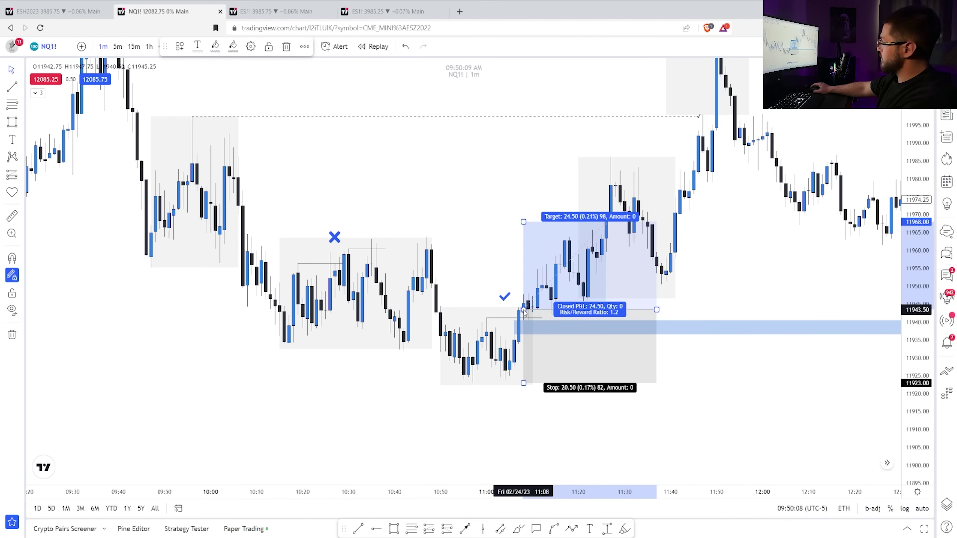
- Raise the long position's target to 11997.50 and extend it to the end of the dashed high line near 11:47
left_click(524, 222)
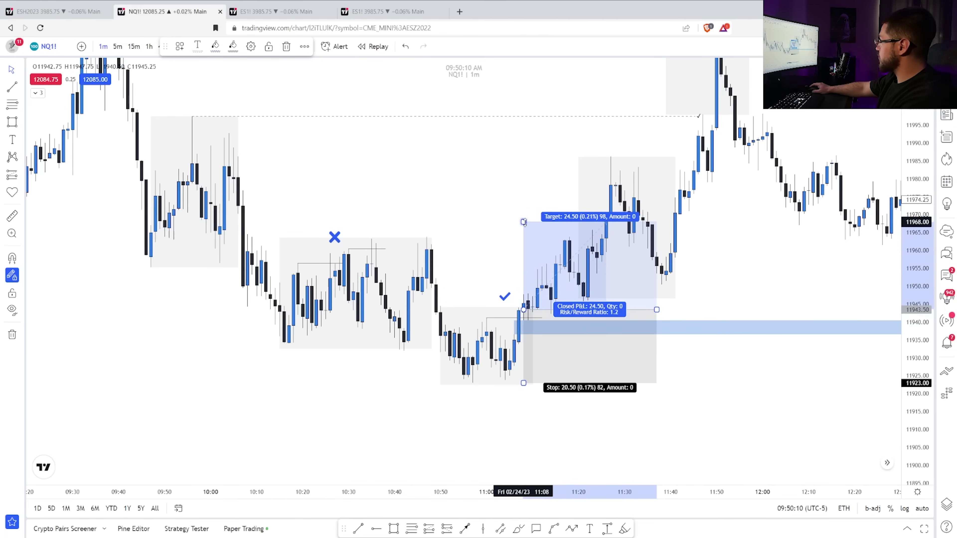
left_click_drag(524, 222, 524, 116)
left_click(713, 310)
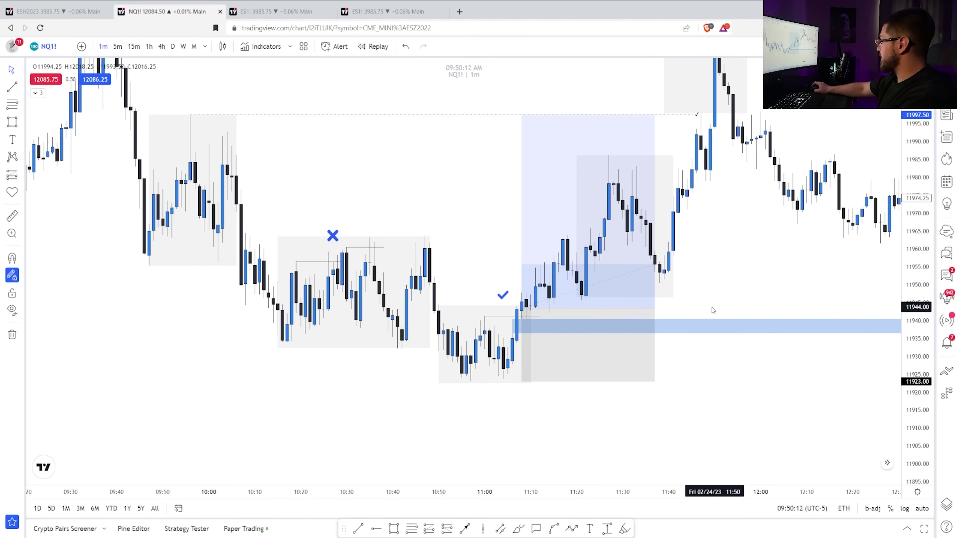
left_click_drag(655, 309, 701, 308)
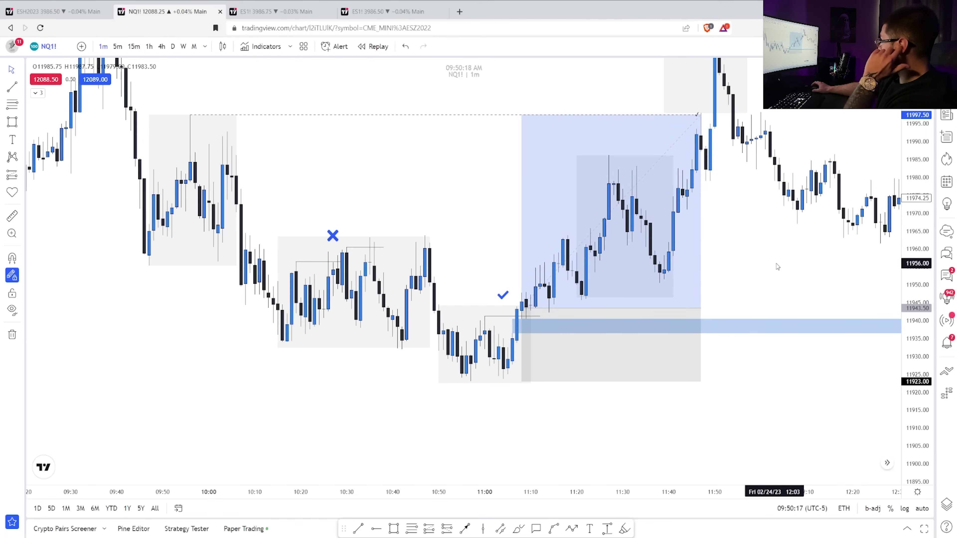
- Draw a short horizontal trend line from the swing high near 11:18 across to the candles that break it
left_click_drag(774, 233, 754, 256)
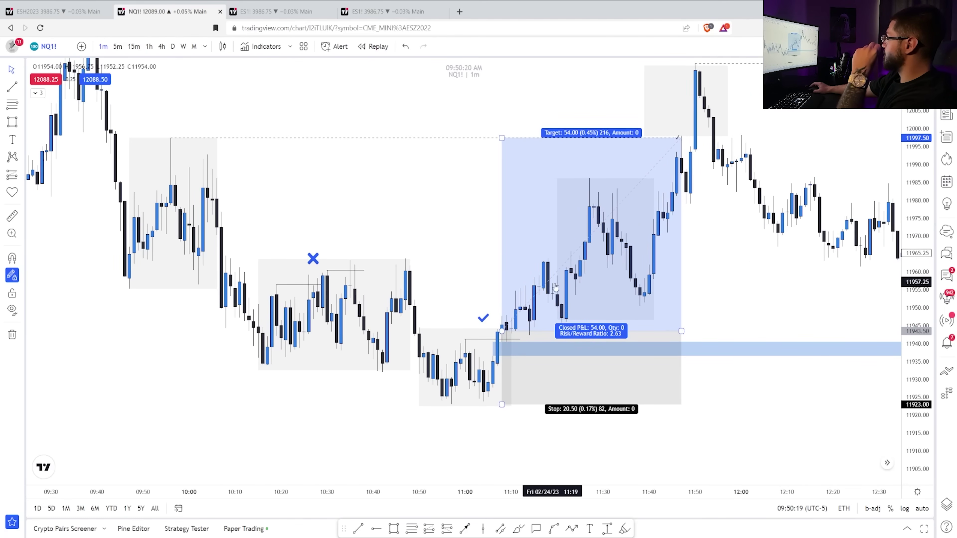
left_click_drag(498, 344, 475, 345)
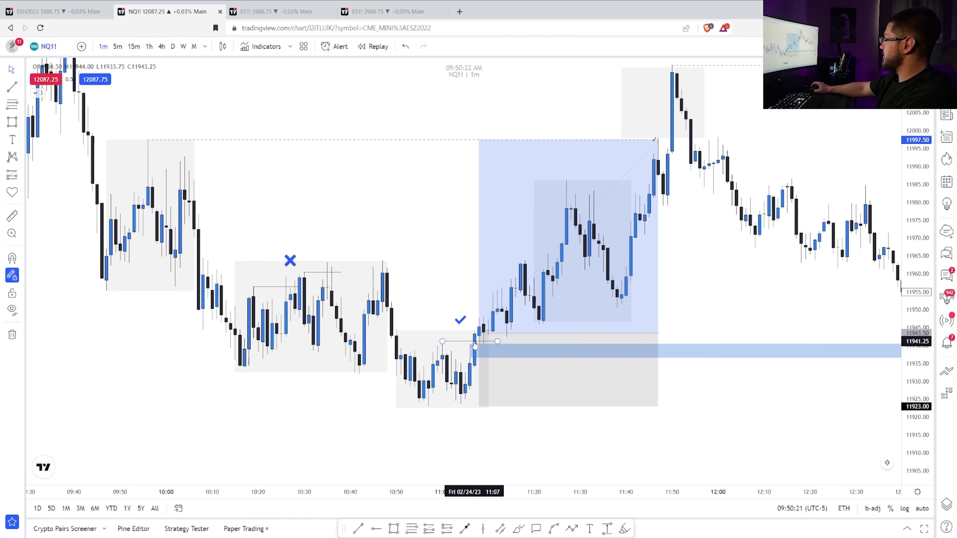
key("alt+t")
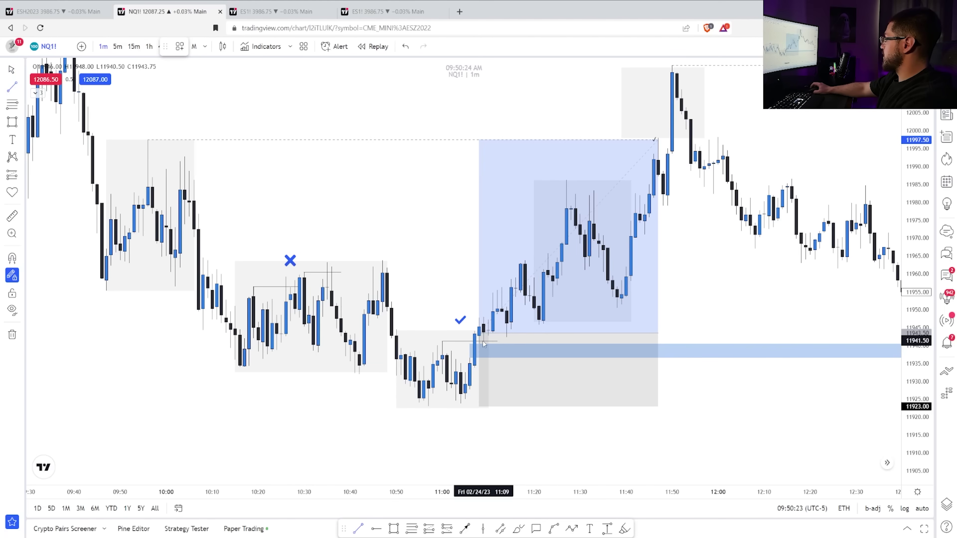
left_click_drag(525, 260, 561, 260)
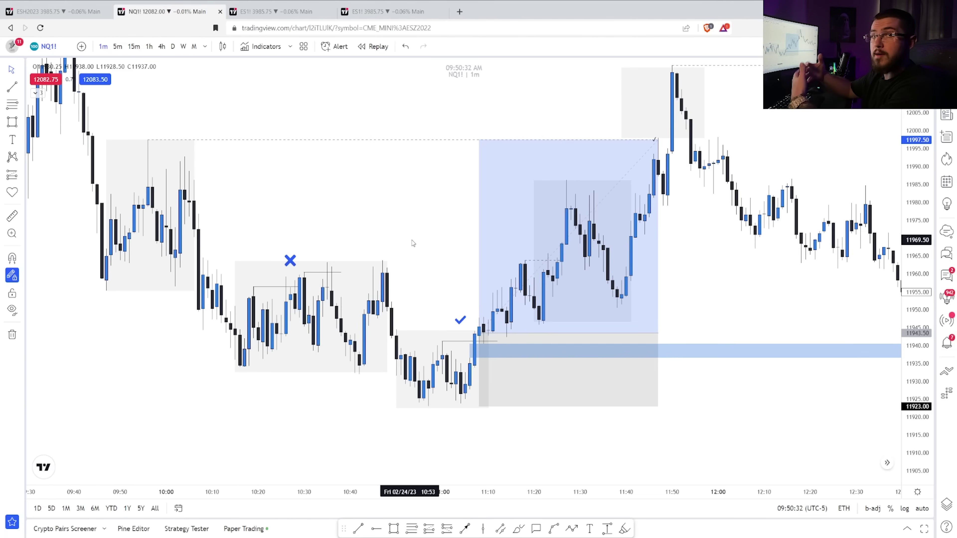
- Mark the gap between 11959.00 and 11951.25 with a rectangle stretching from about 11:22 to 11:40
left_click(571, 207)
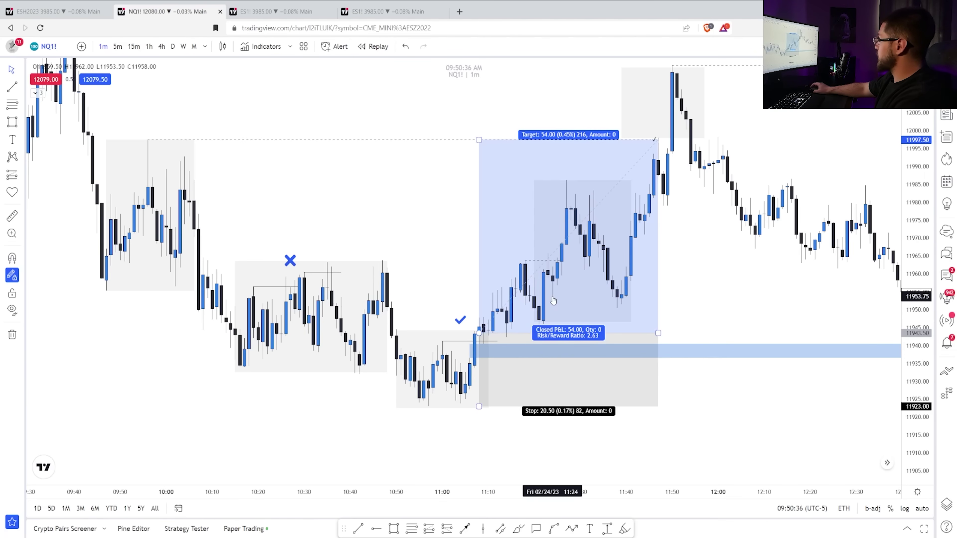
left_click(505, 467)
left_click(393, 529)
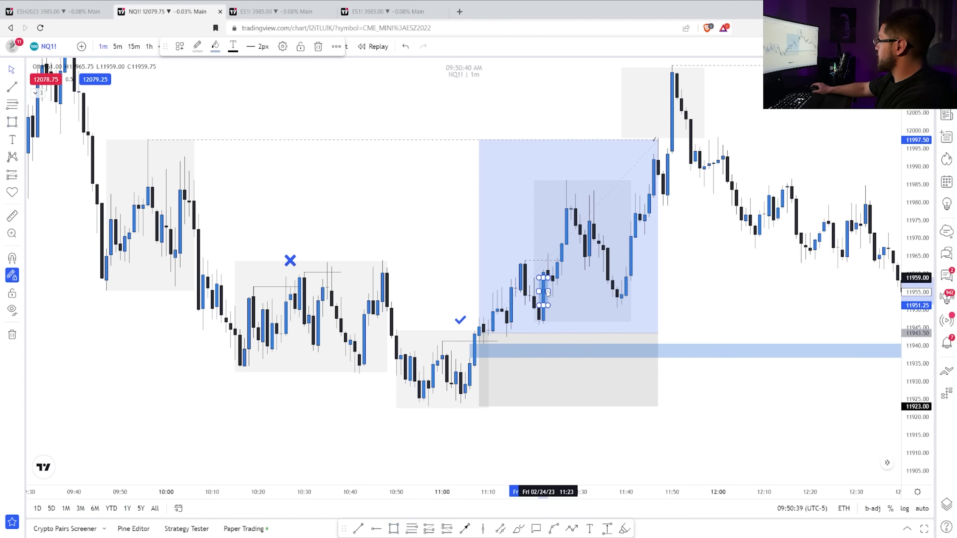
left_click_drag(540, 278, 625, 306)
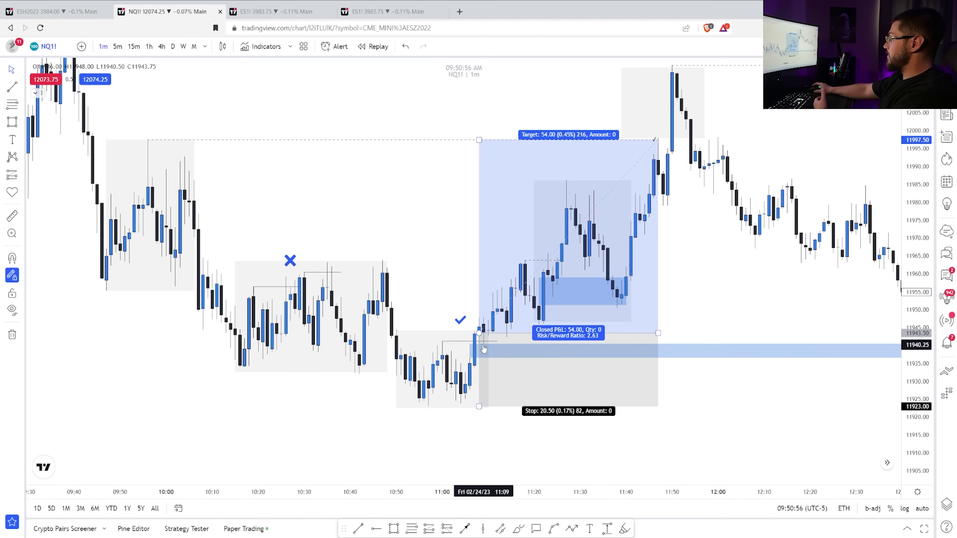
left_click(479, 354)
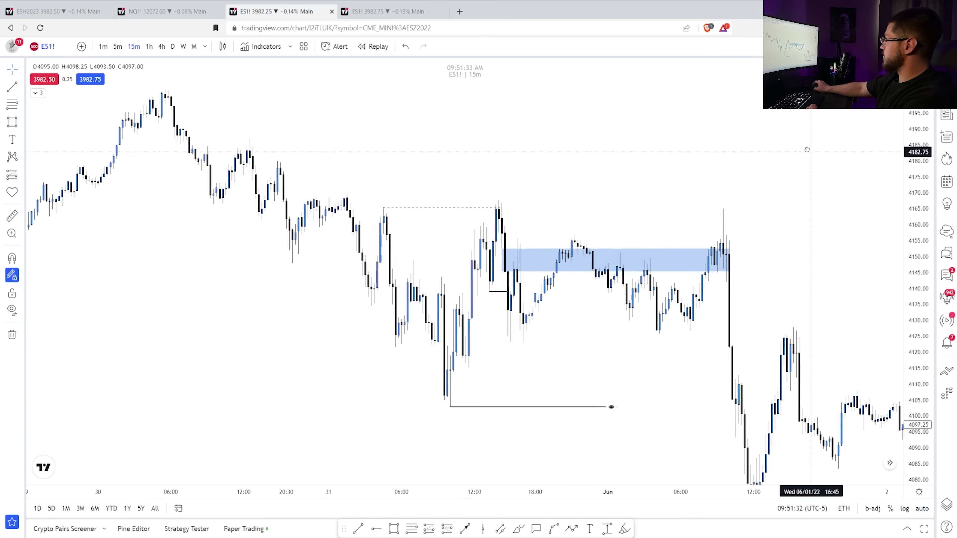
- Display the 15-minute ES1! chart as a line chart
scroll(778, 142, "up", 2)
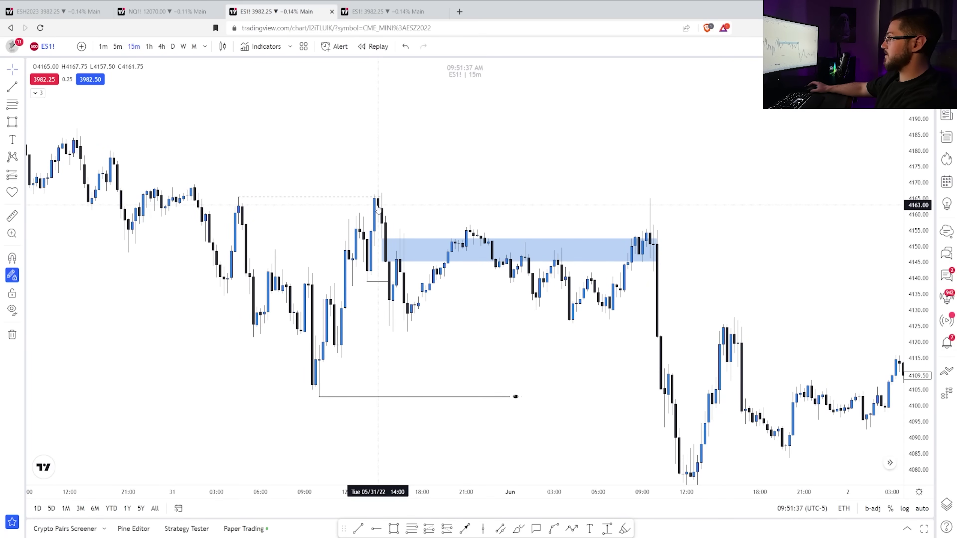
left_click_drag(378, 209, 709, 166)
scroll(709, 166, "up", 2)
left_click(223, 46)
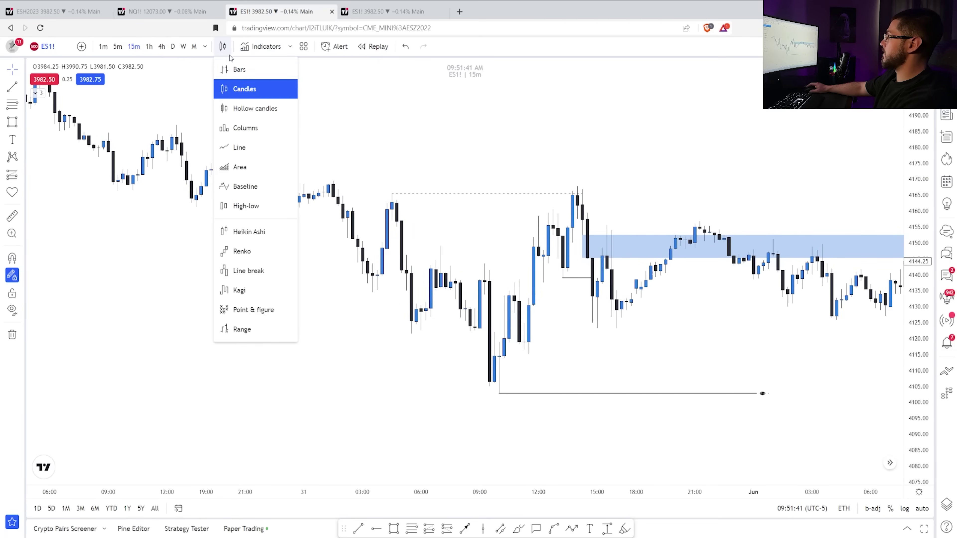
left_click(256, 146)
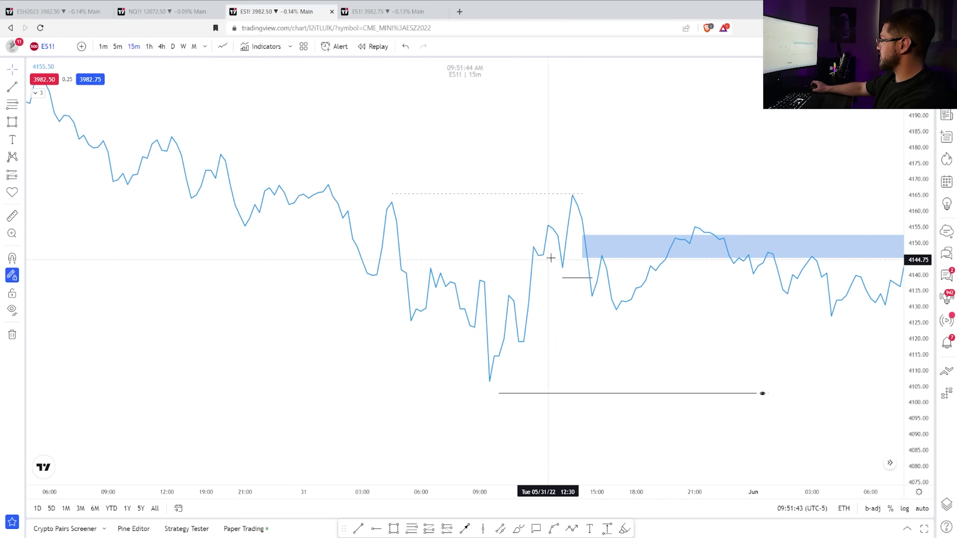
- Draw an M-shaped path above the price line, with a first peak near 4196 and a higher second peak
left_click_drag(631, 318, 602, 344)
left_click(421, 188)
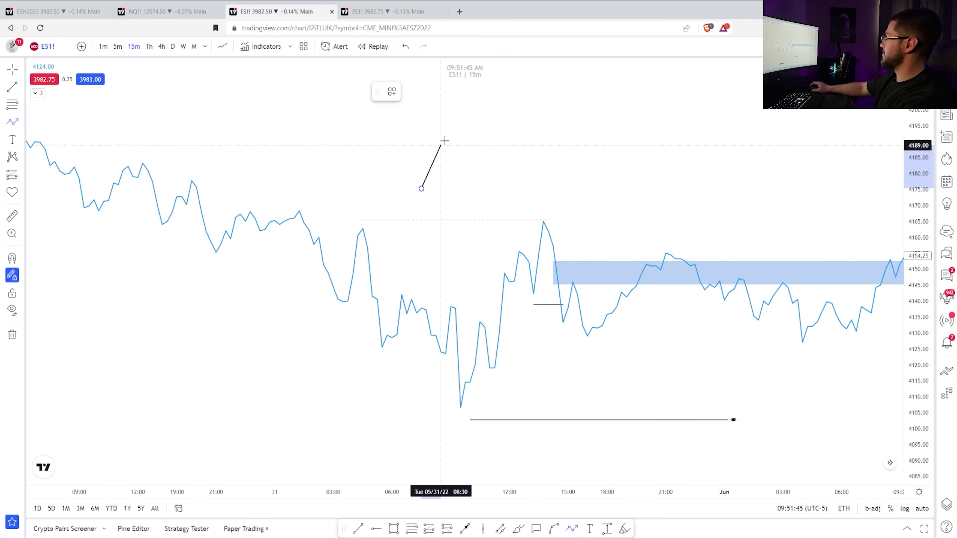
left_click(456, 123)
left_click(475, 156)
left_click(509, 91)
left_click(539, 185)
left_click(545, 179)
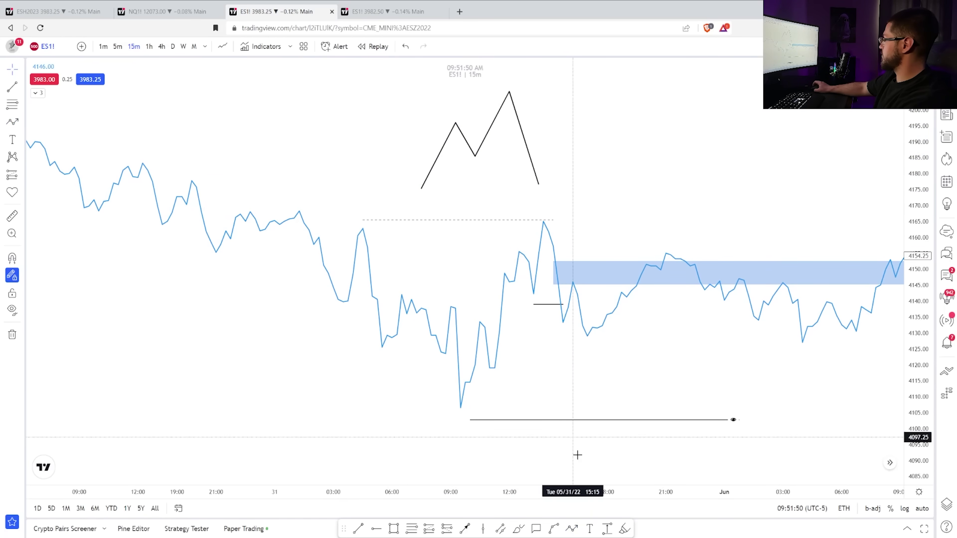
- Trace the rise, pullback and final push to the 4165.25 high with a path over the price line
left_click(571, 529)
left_click(500, 328)
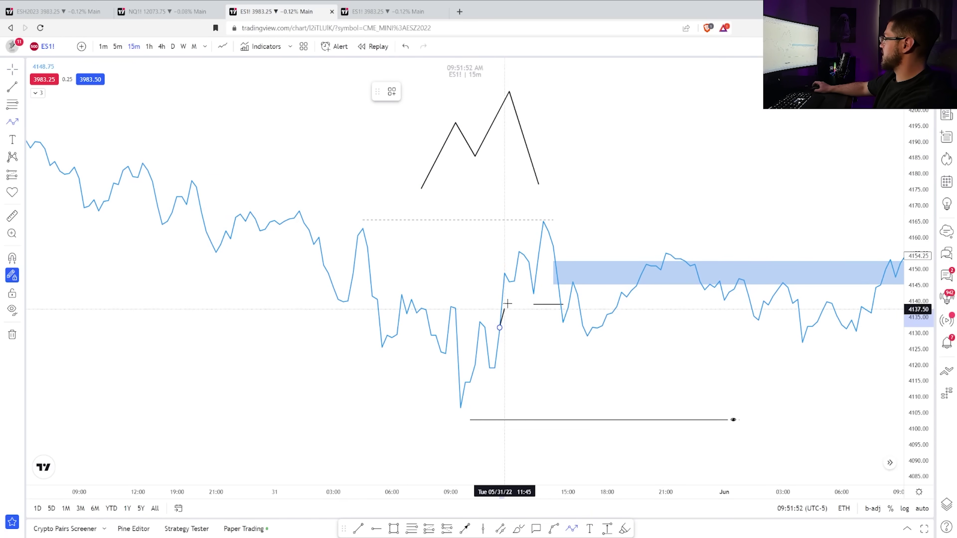
left_click(519, 254)
left_click(534, 295)
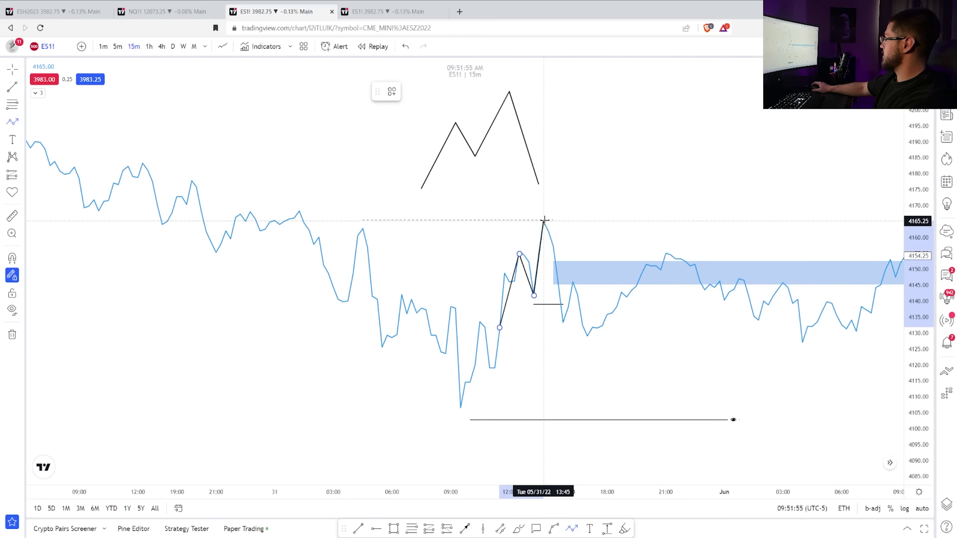
left_click(543, 221)
- Undo both path drawings and return the chart to candles
key("ctrl+z")
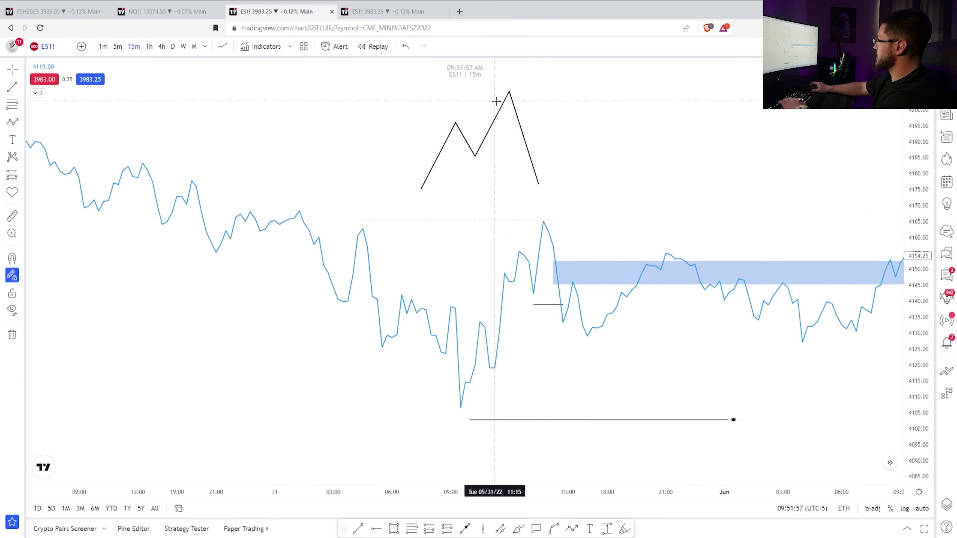
key("ctrl+z")
left_click(223, 46)
left_click(242, 88)
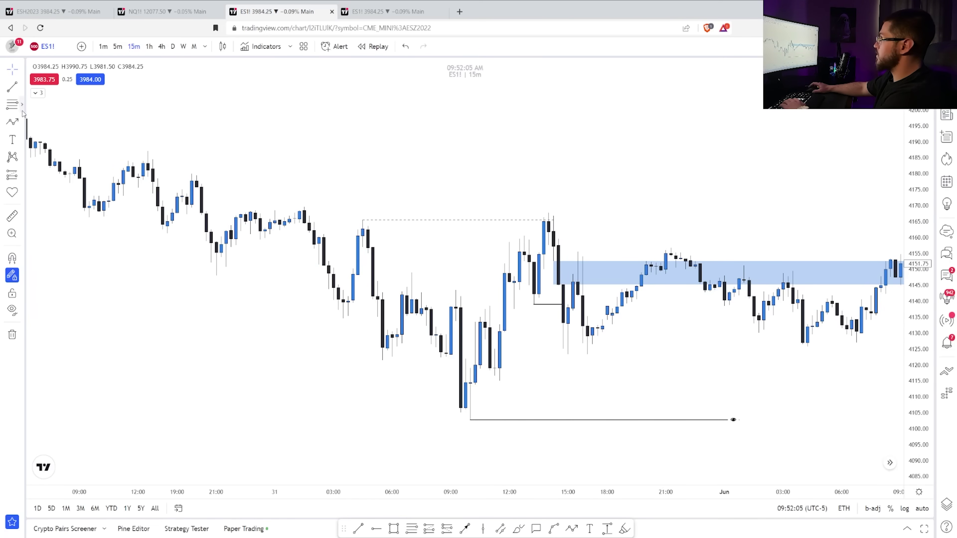
- Brush a freehand stroke down along the sell-off from the 05/31 high and undo it
left_click(519, 530)
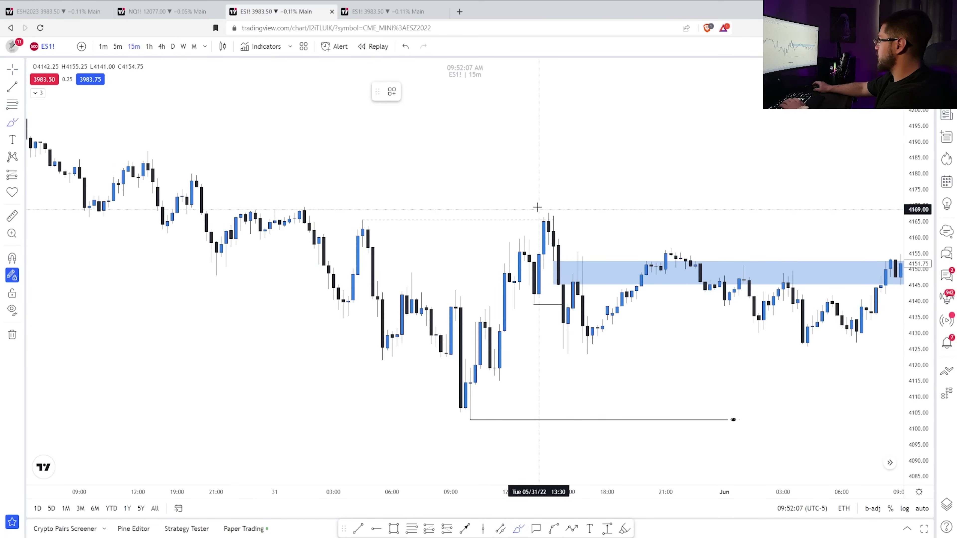
left_click_drag(535, 208, 559, 343)
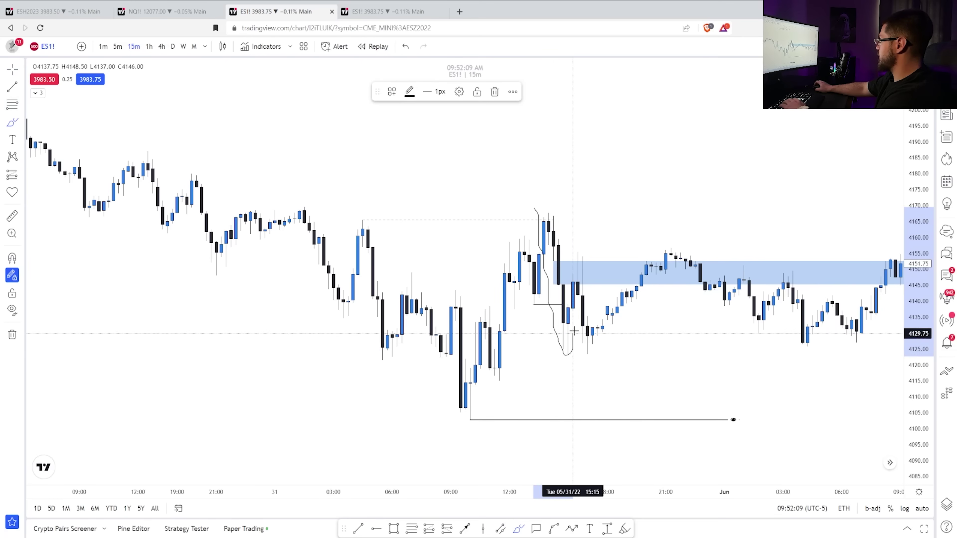
key("ctrl+z")
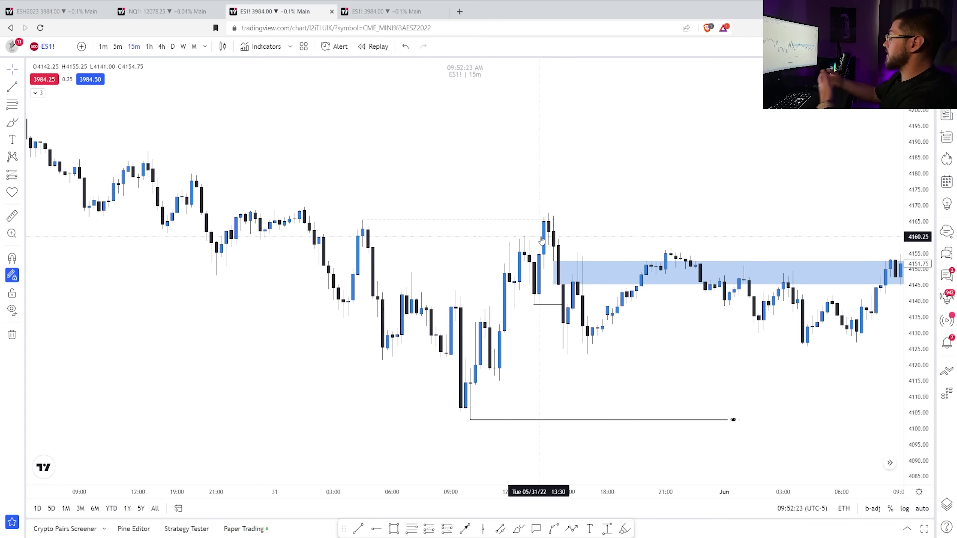
- Extend the horizontal line at the 05/31 low to about 10:00 on 06/01, where price drops through it
left_click_drag(603, 203, 533, 181)
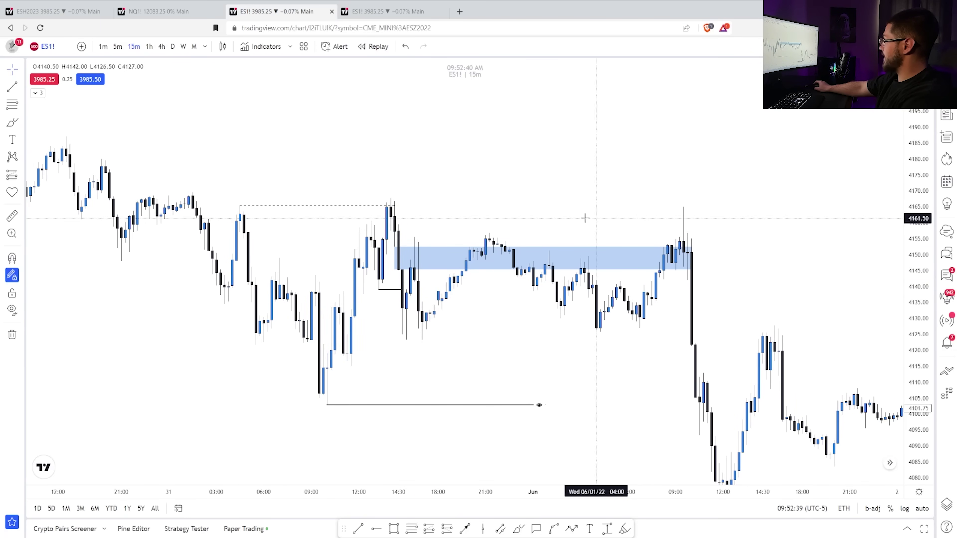
left_click(546, 405)
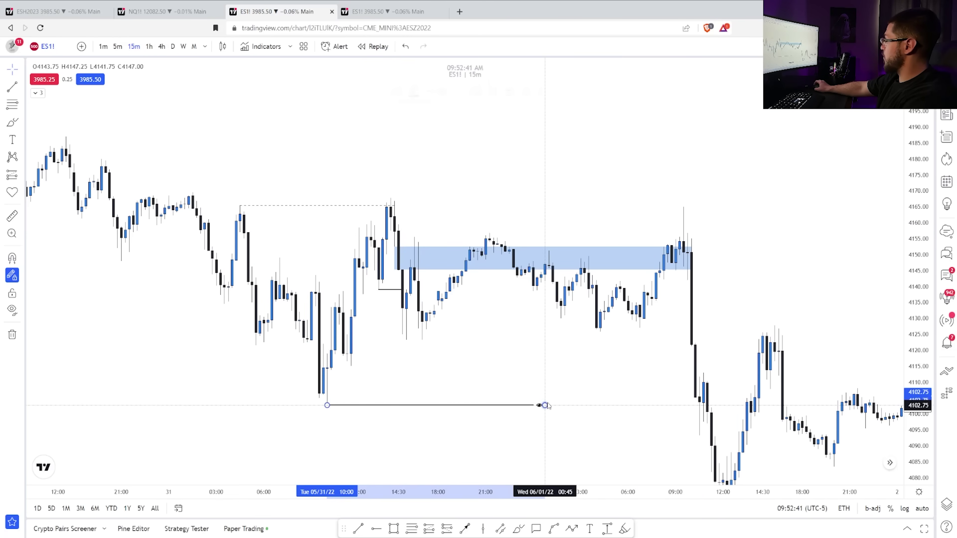
left_click_drag(546, 406, 690, 406)
left_click(739, 314)
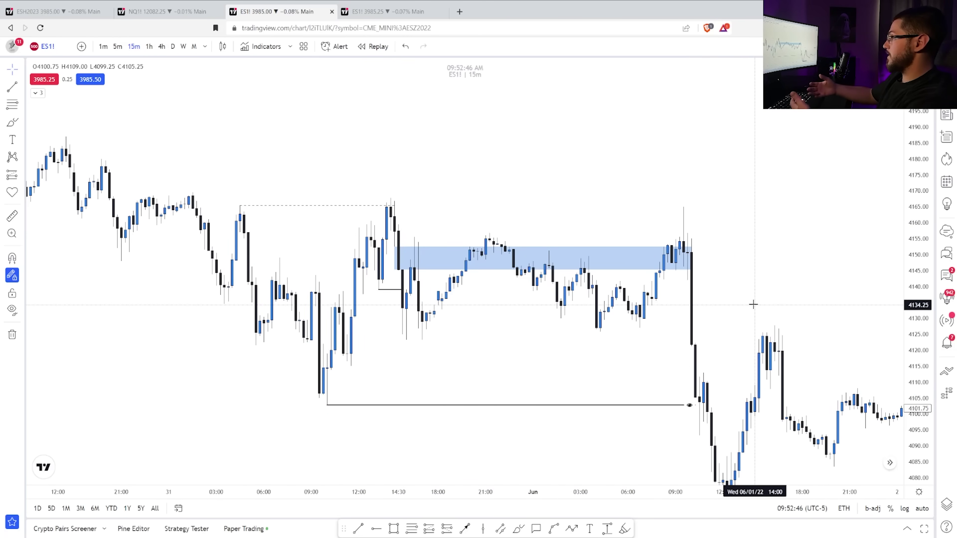
- Switch to the browser tab with the 1-minute ES1! chart
key("ctrl+Tab")
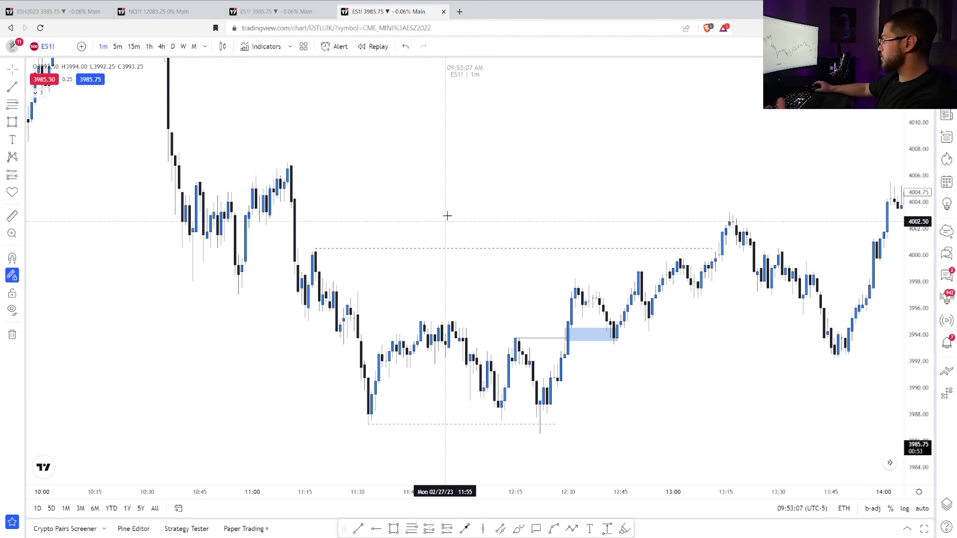
scroll(437, 191, "up", 2)
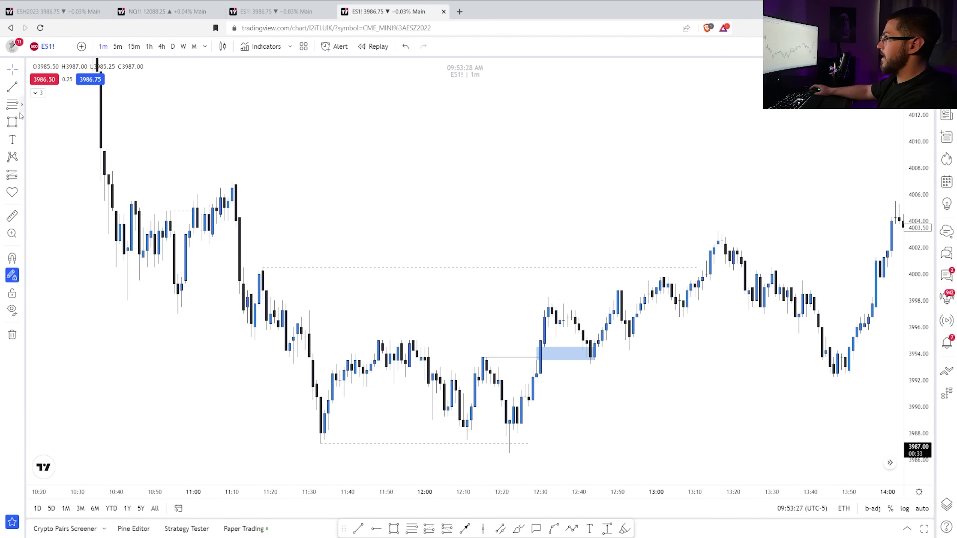
- Draw a rectangle from about 10:57 to 11:17 between roughly 3999.75 and 4002.00, and delete it
left_click(12, 122)
mouse_move(182, 278)
left_mouse_down()
mouse_move(188, 242)
mouse_move(263, 247)
left_mouse_up()
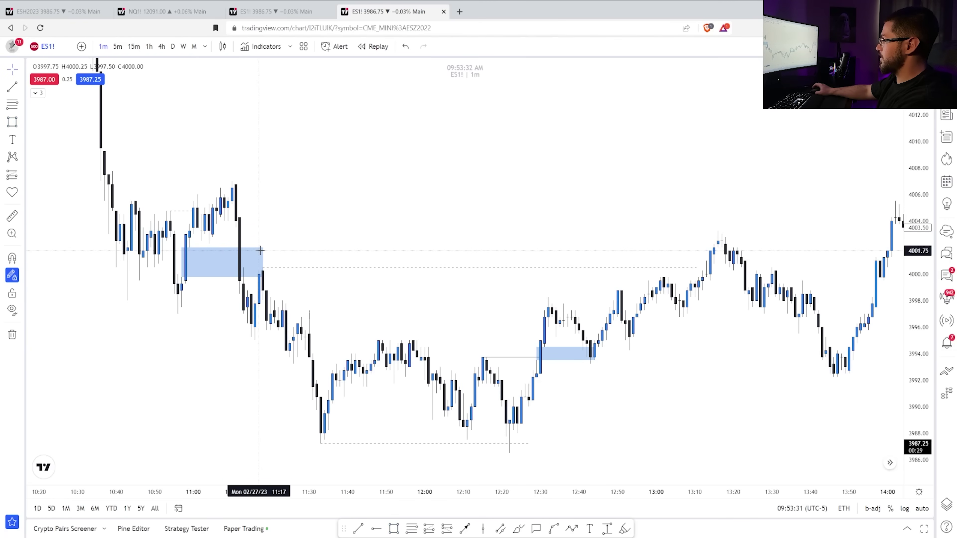
key("Delete")
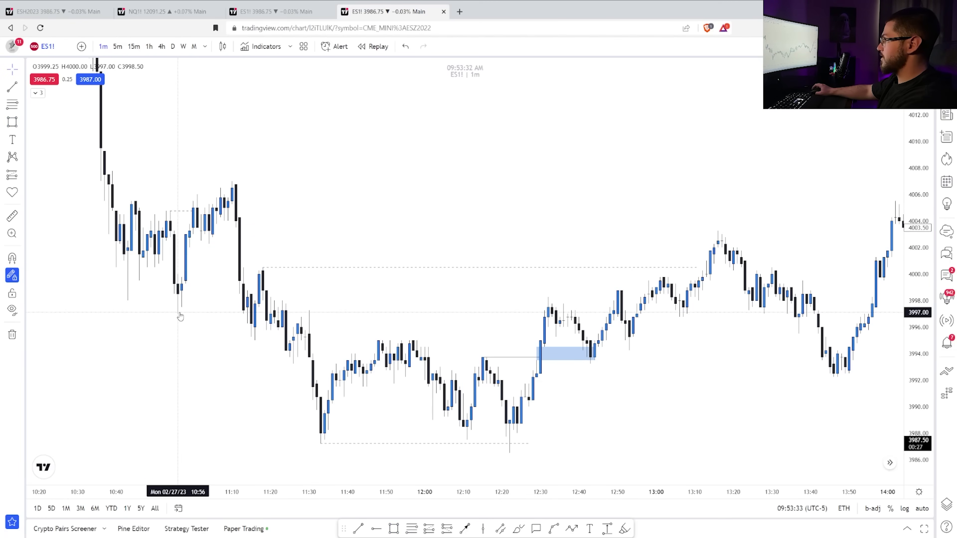
- Draw a short dashed horizontal trend line at about 3992.75 from roughly 12:07 to 12:15, marking the minor swing high
scroll(186, 309, "up", 1)
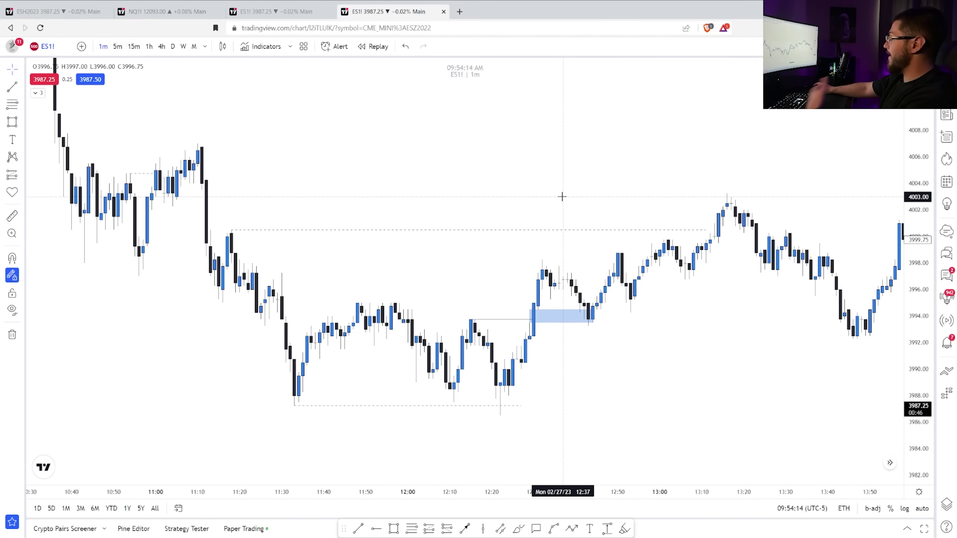
scroll(566, 194, "right", 1)
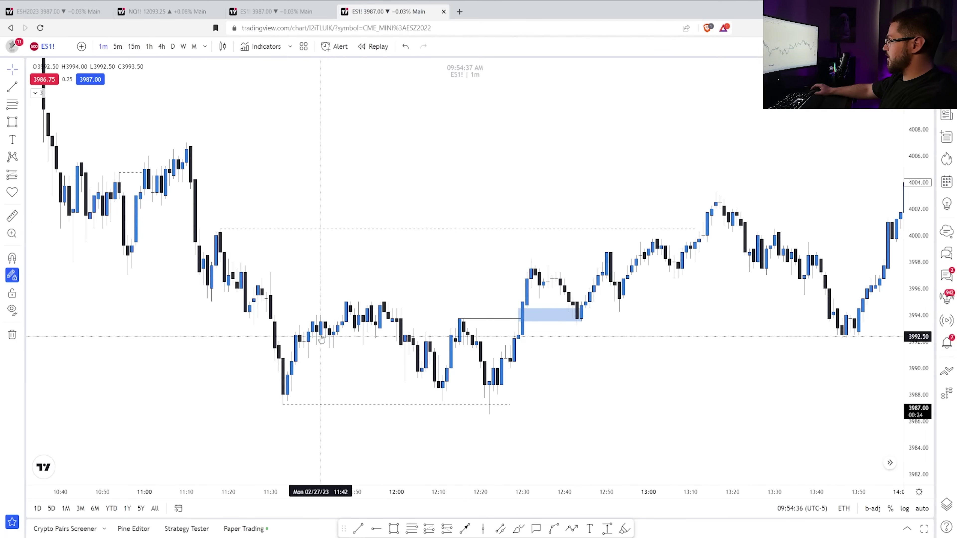
key("alt+t")
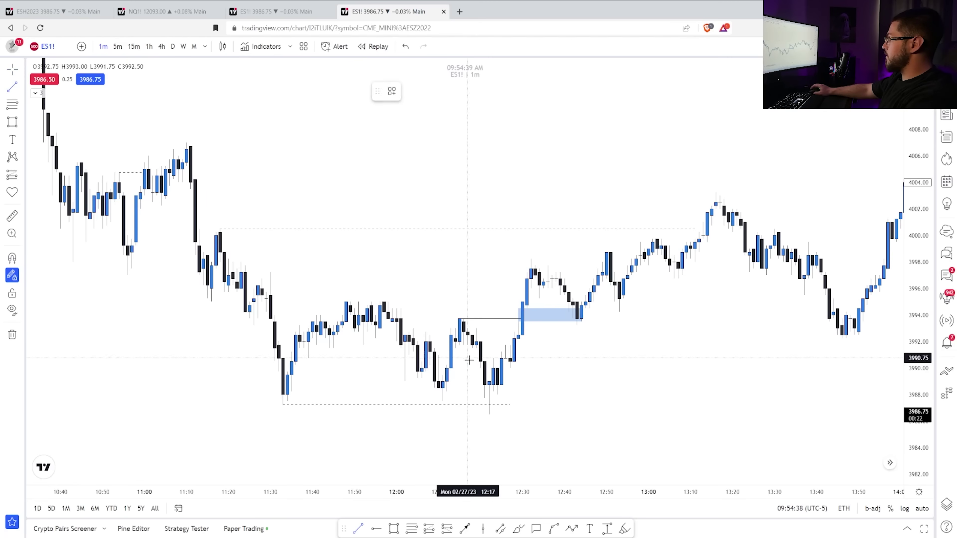
left_click(425, 332)
left_click(459, 331)
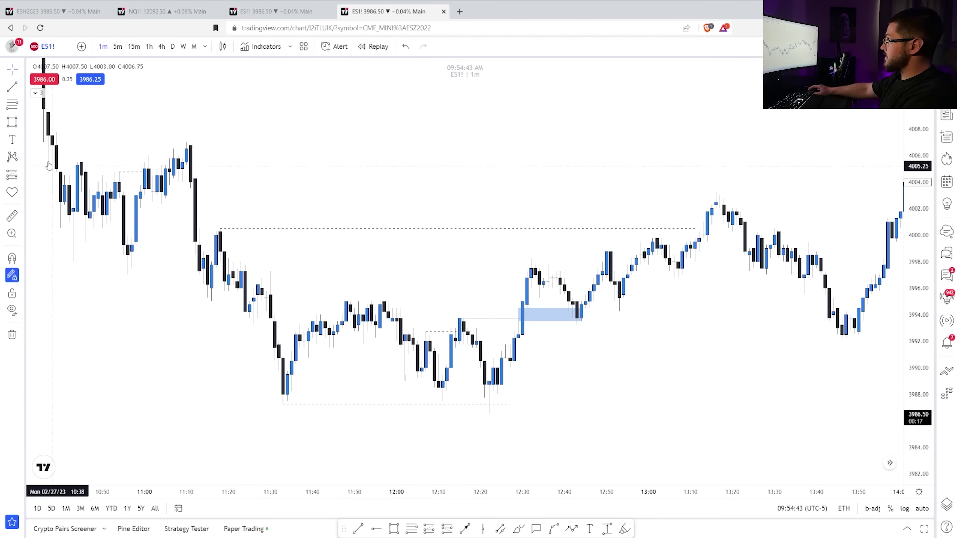
- Draw a rectangle between 3990.25 and 3991.50 starting about 12:12, extend it to about 12:21, and delete it
key("alt+shift+r")
key("ctrl")
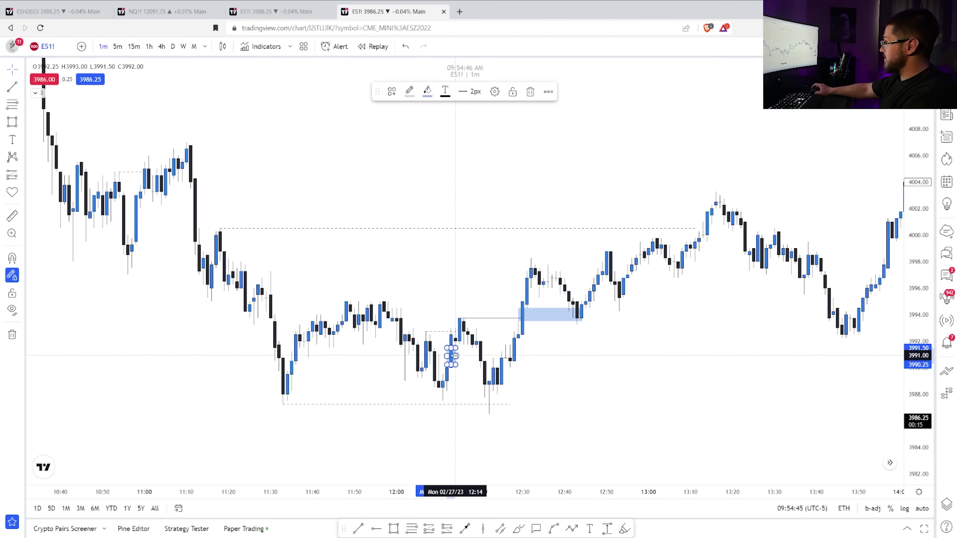
left_click_drag(455, 356, 485, 355)
key("Delete")
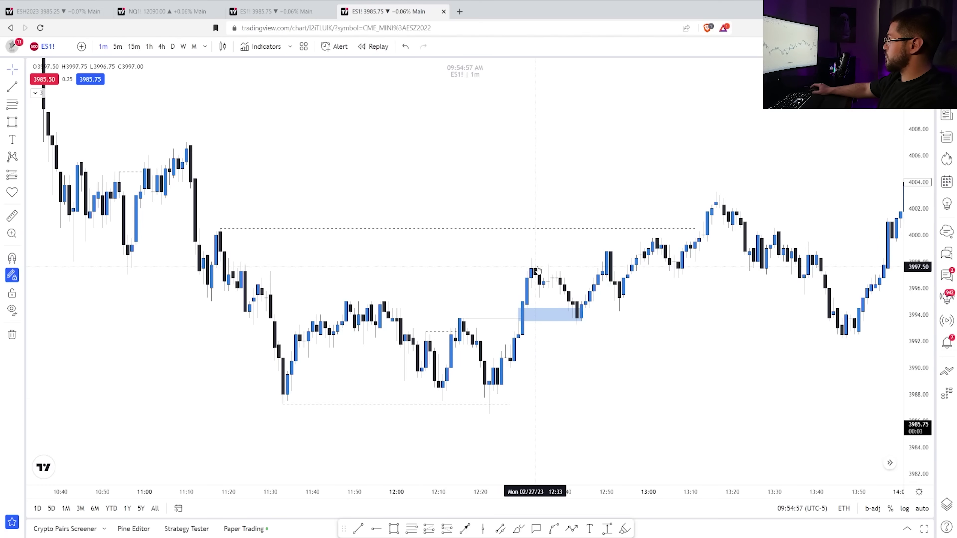
- Draw rectangles over the price swings at 10:40–11:10 (about 3997.00–4007.75), 11:14–11:31 (3993.75–4000.75) and 12:14–12:33 (about 3986.75–3994.25)
key("alt+shift+r")
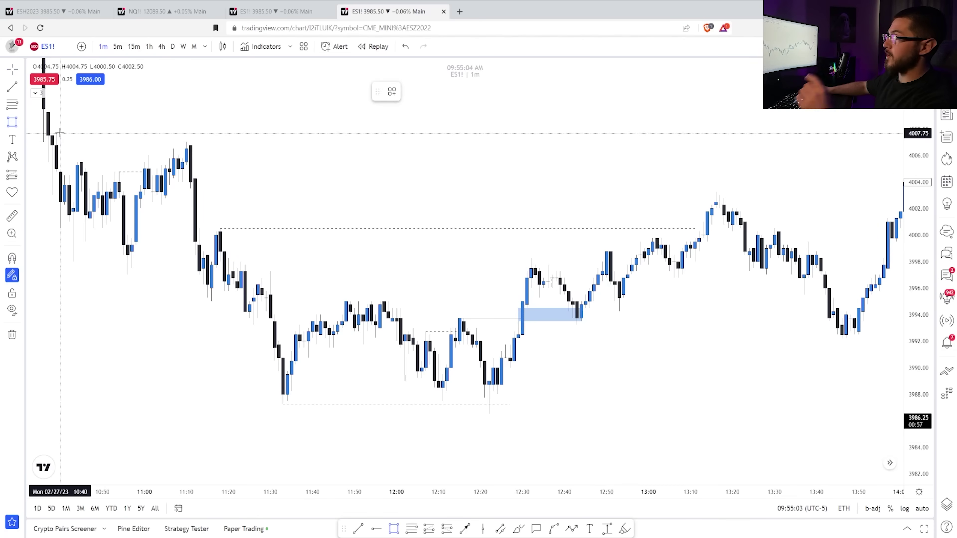
mouse_move(60, 133)
left_mouse_down()
mouse_move(138, 242)
mouse_move(186, 274)
left_mouse_up()
left_click_drag(203, 227, 275, 319)
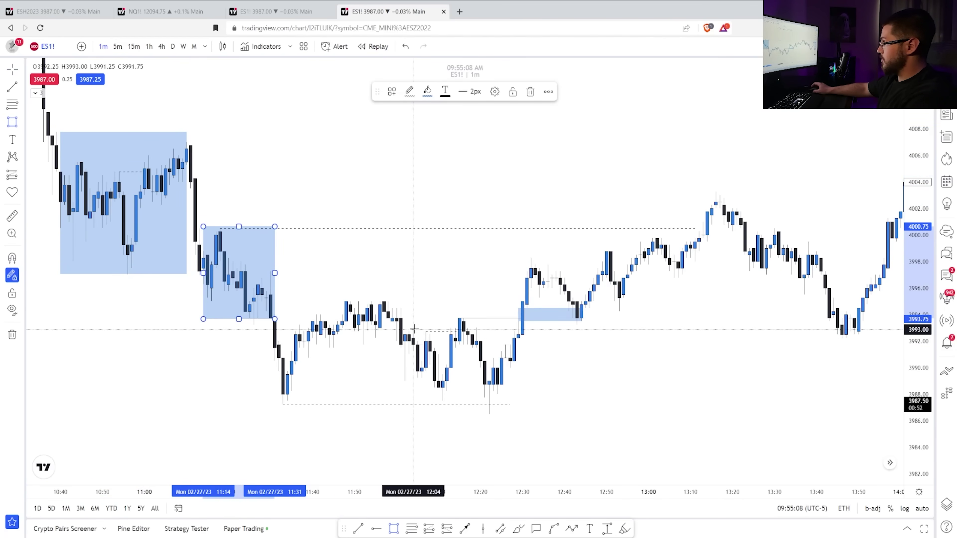
left_click_drag(455, 313, 535, 412)
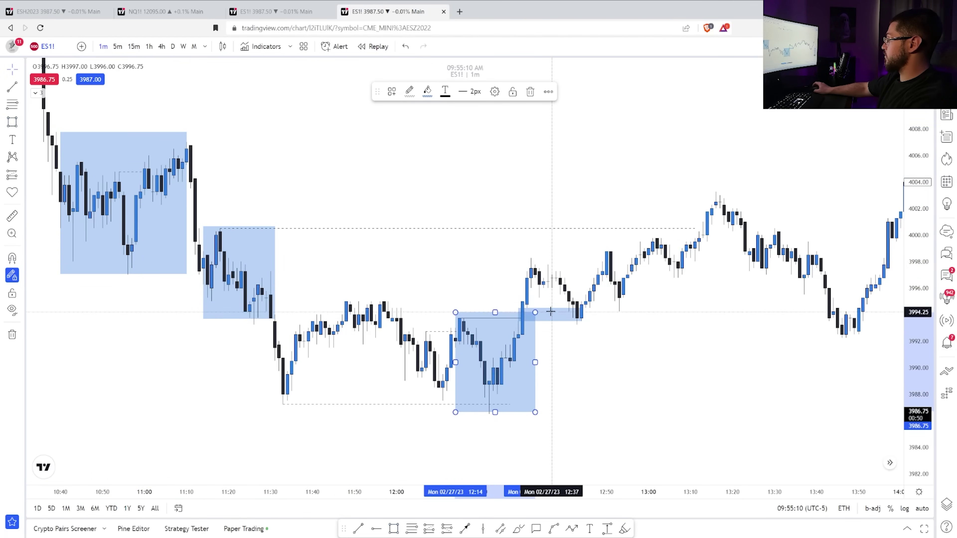
left_click(453, 280)
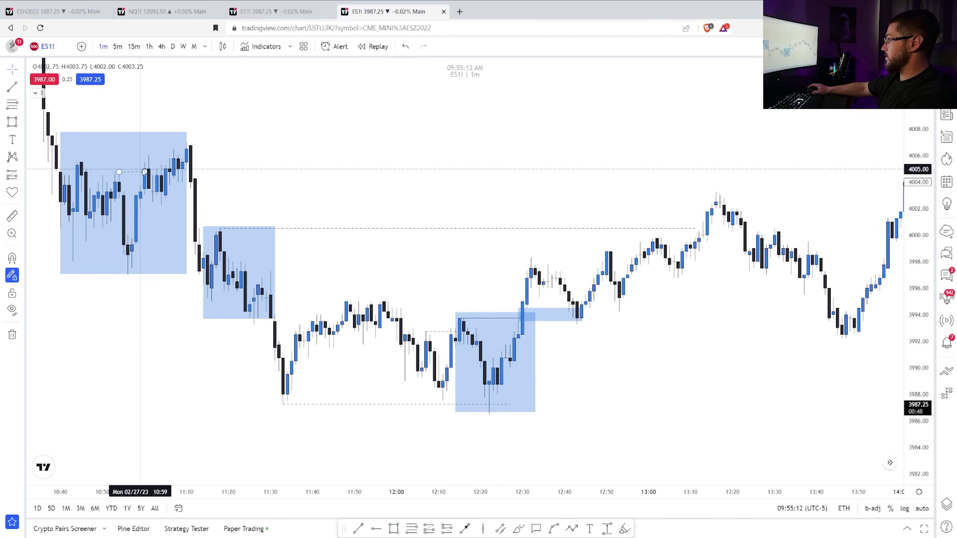